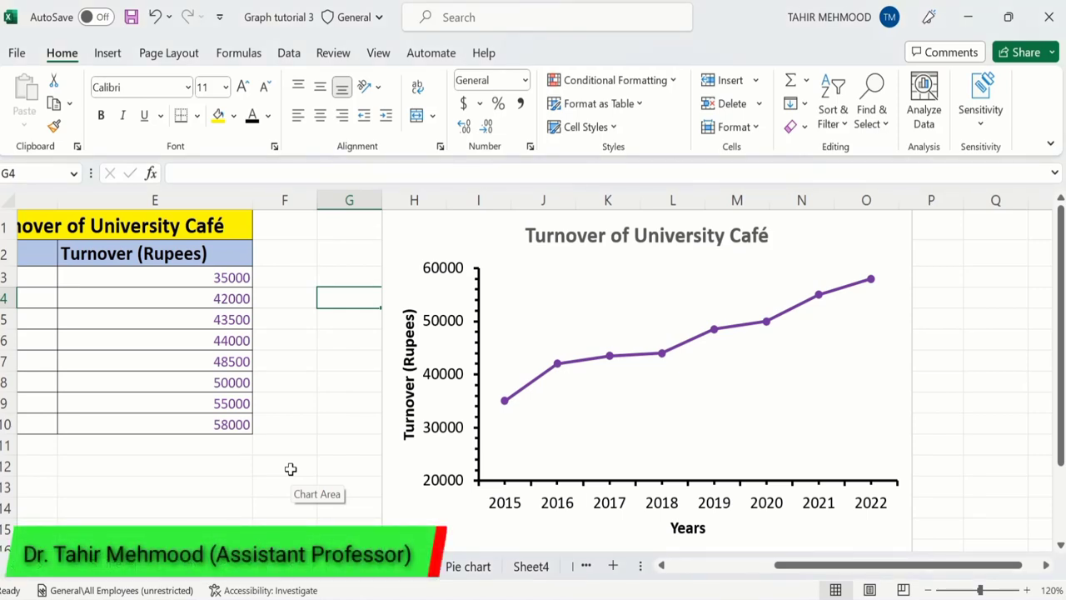
Go to the S.Line (2) sheet with the January–August University Café turnover table.
{"action": "left_click", "coordinate": [437, 333]}
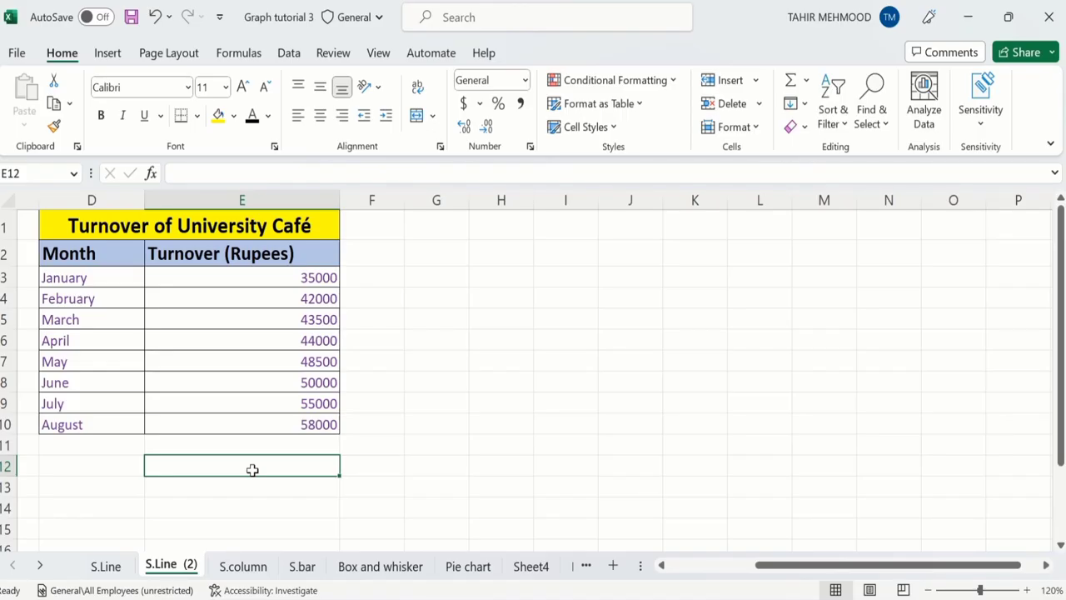
Select D2:E10 and insert a 2-D line chart of the monthly turnover.
{"action": "left_click", "coordinate": [271, 424]}
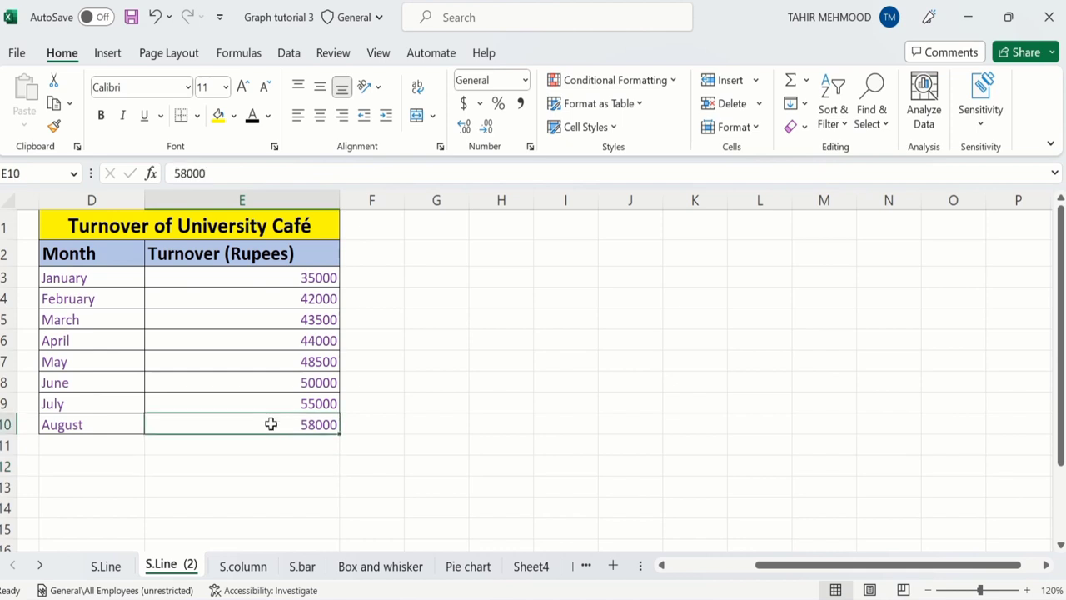
{"action": "left_click_drag", "start_coordinate": [271, 424], "coordinate": [115, 256]}
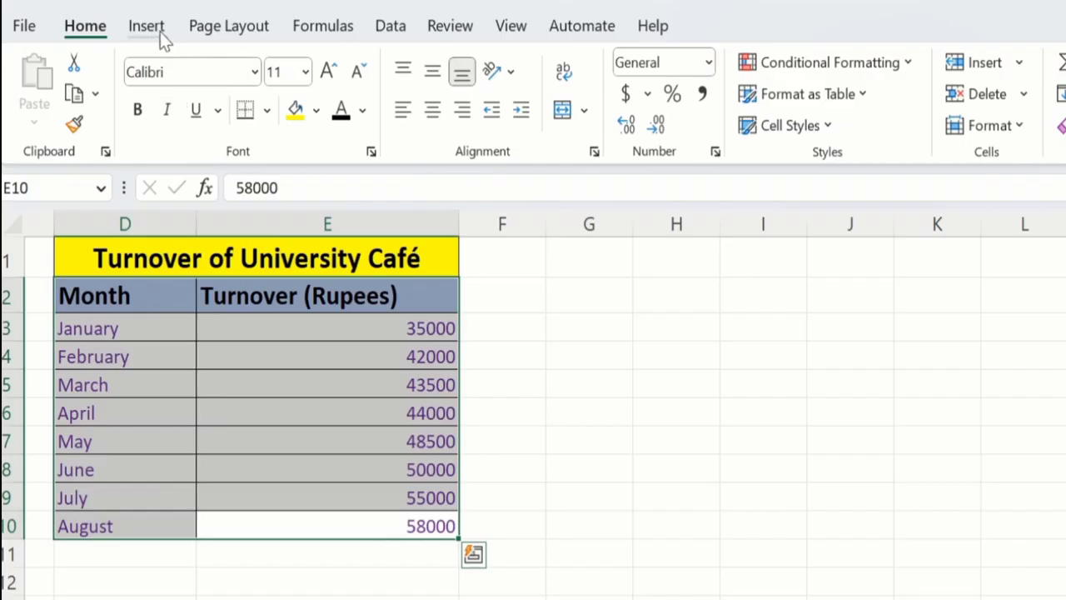
{"action": "left_click", "coordinate": [107, 52]}
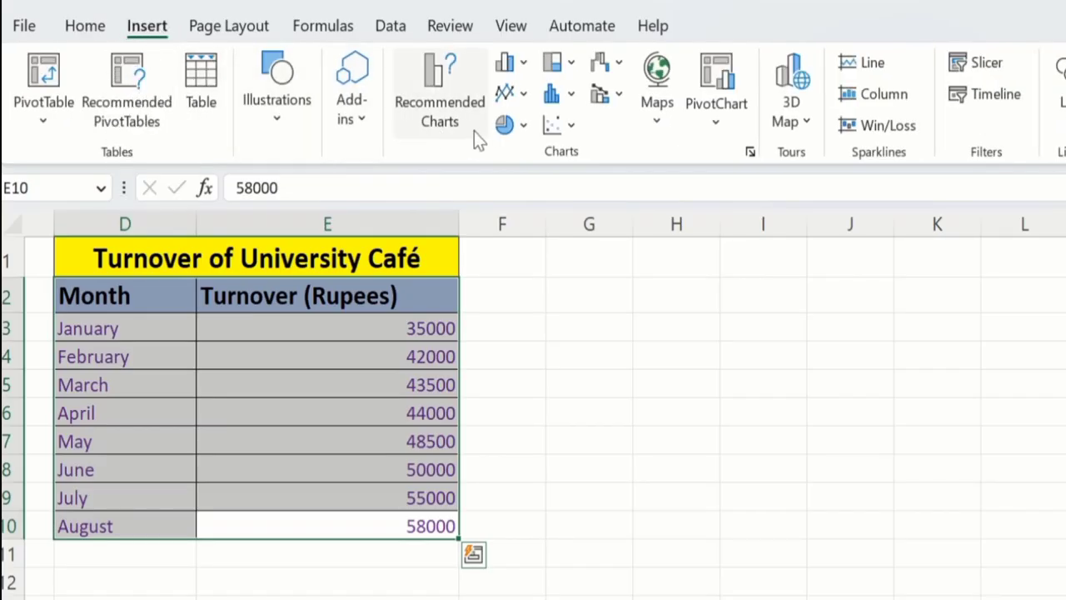
{"action": "left_click", "coordinate": [528, 95]}
{"action": "left_click", "coordinate": [523, 158]}
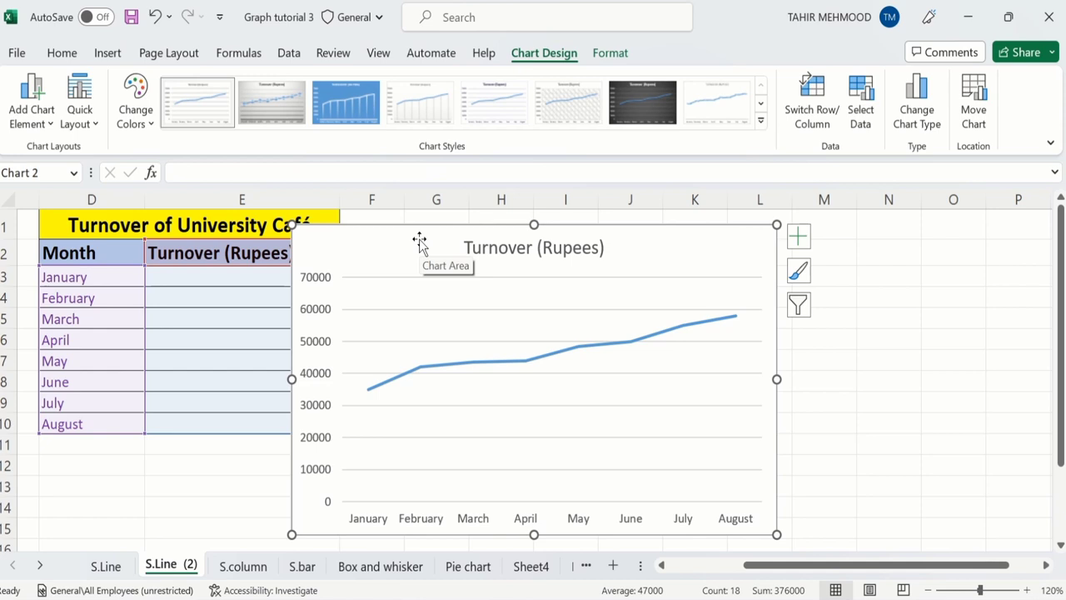
Move the chart right of the table, uncovering the Turnover values, and select its vertical axis.
{"action": "mouse_move", "coordinate": [419, 242]}
{"action": "left_mouse_down"}
{"action": "mouse_move", "coordinate": [500, 241]}
{"action": "mouse_move", "coordinate": [500, 230]}
{"action": "left_mouse_up"}
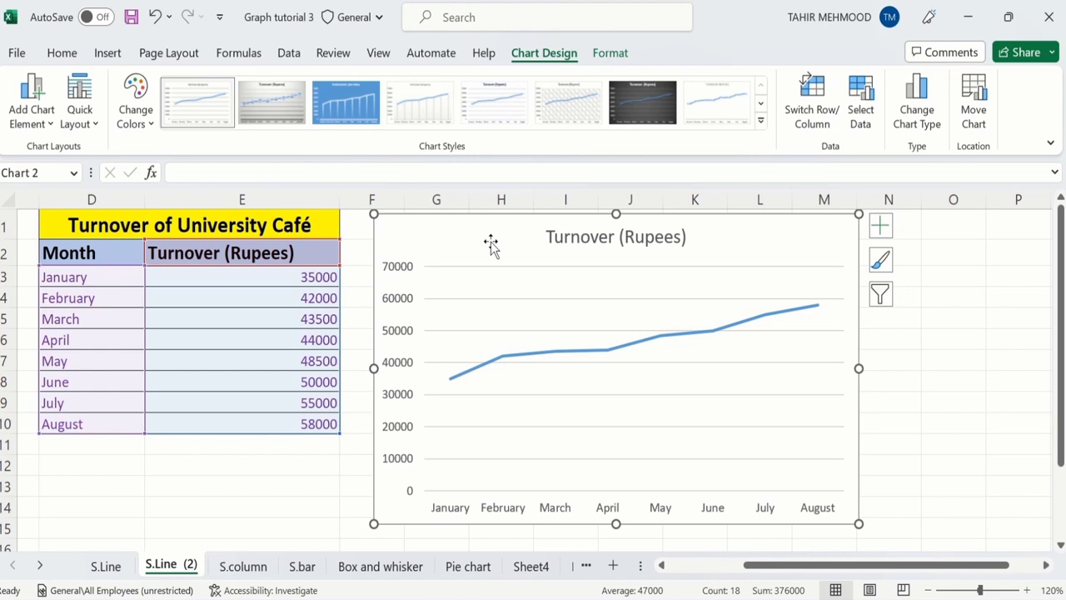
{"action": "left_click", "coordinate": [406, 280]}
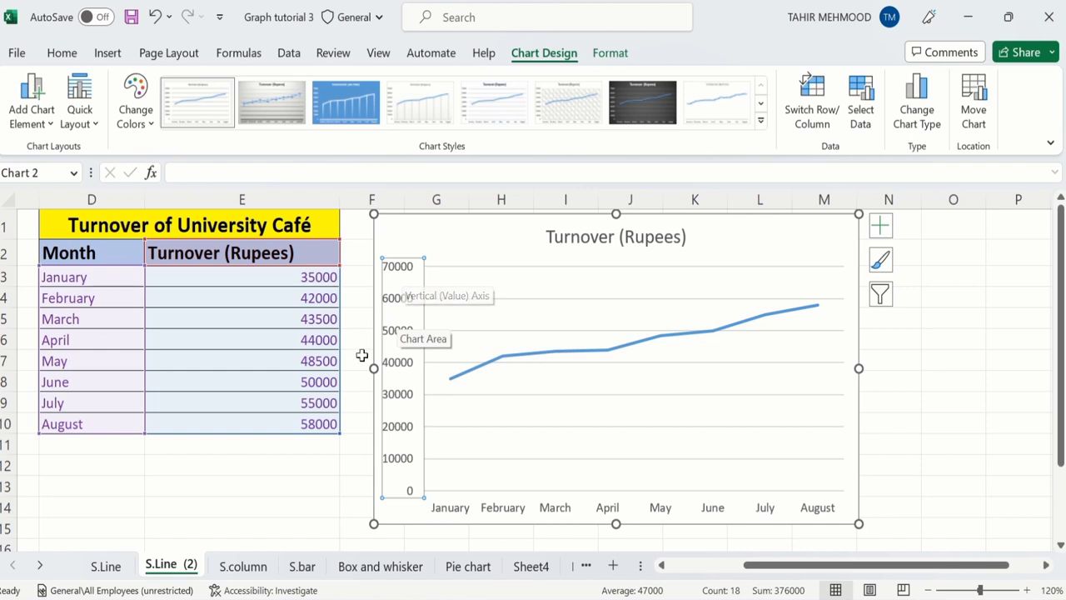
{"action": "left_click", "coordinate": [340, 466]}
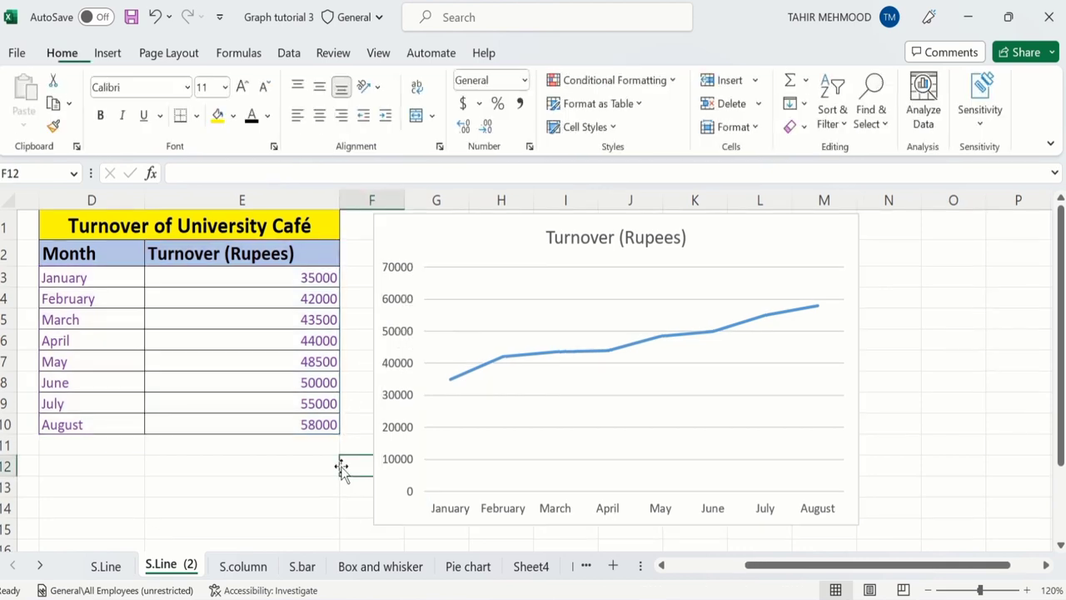
{"action": "left_click", "coordinate": [403, 333]}
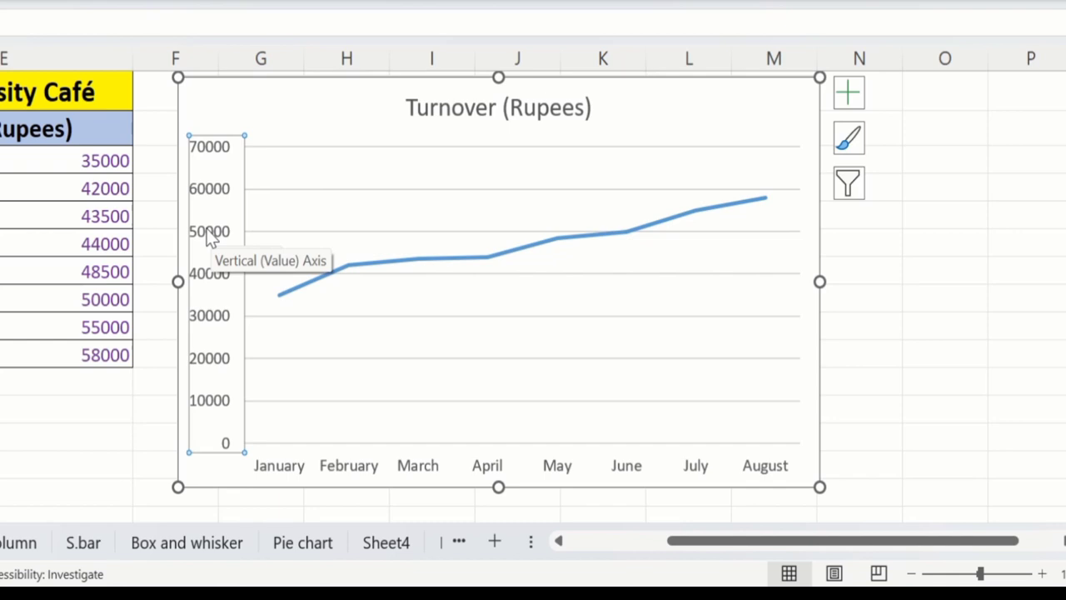
Set the vertical axis Bounds Maximum to 65000 in Format Axis.
{"action": "right_click", "coordinate": [211, 238]}
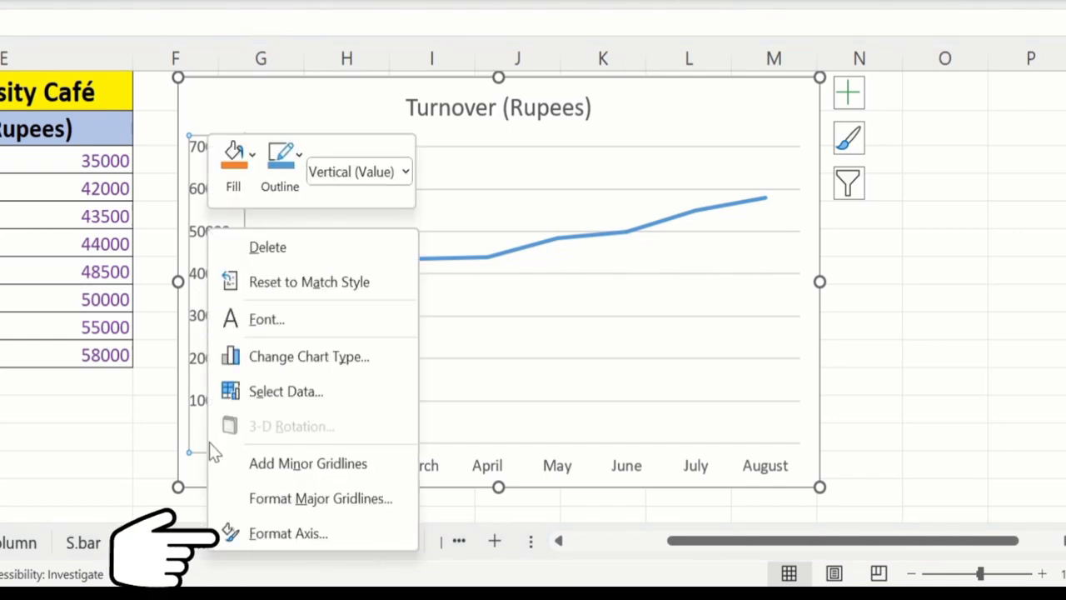
{"action": "left_click", "coordinate": [289, 534]}
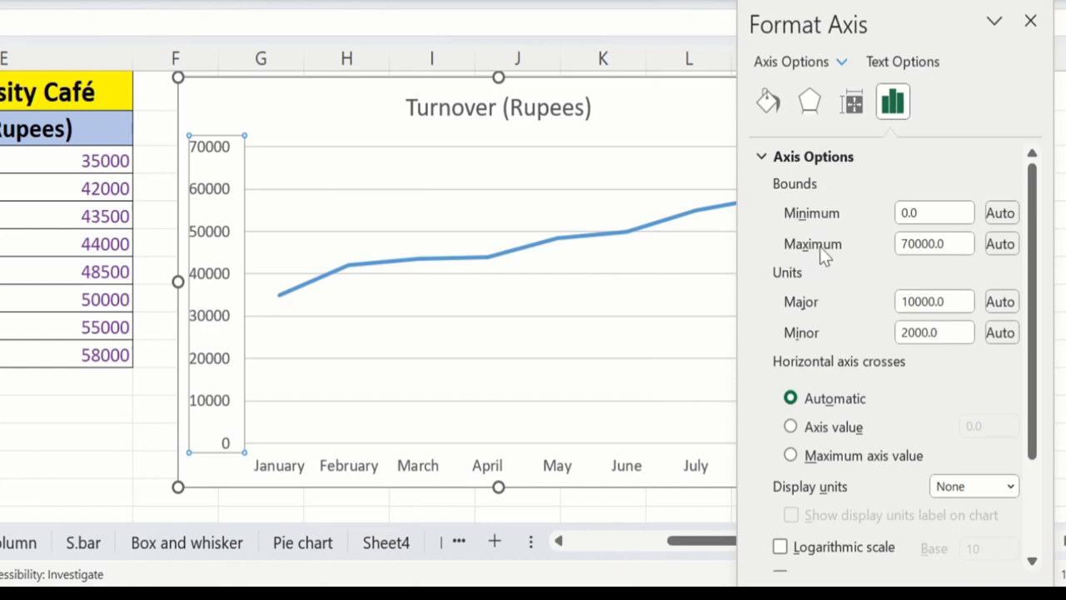
{"action": "left_click", "coordinate": [914, 244]}
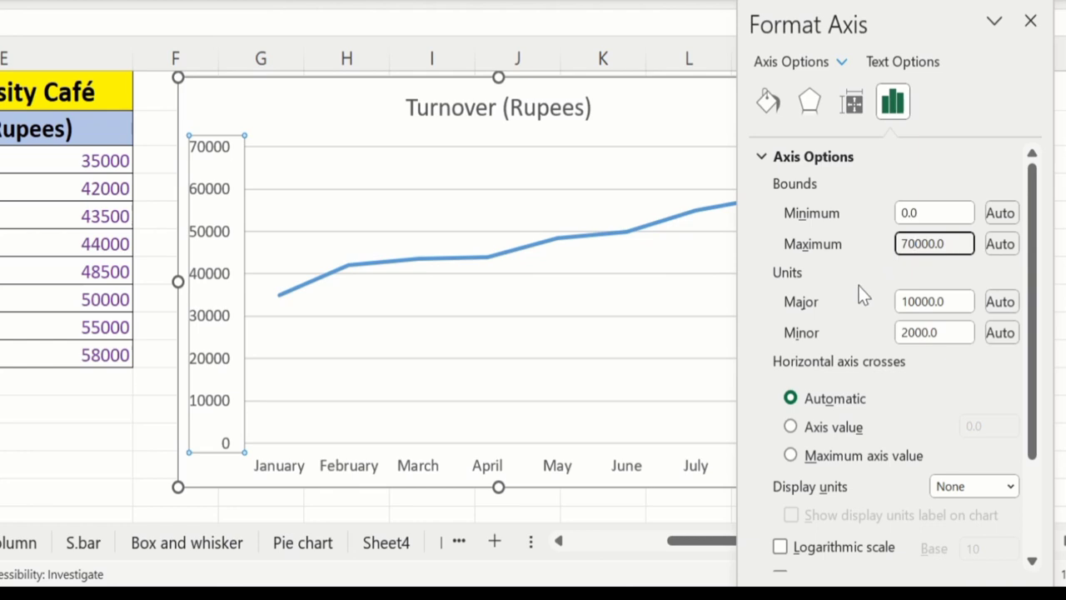
{"action": "key", "text": "BackSpace"}
{"action": "key", "text": "BackSpace"}
{"action": "type", "text": "65"}
{"action": "left_click", "coordinate": [96, 409]}
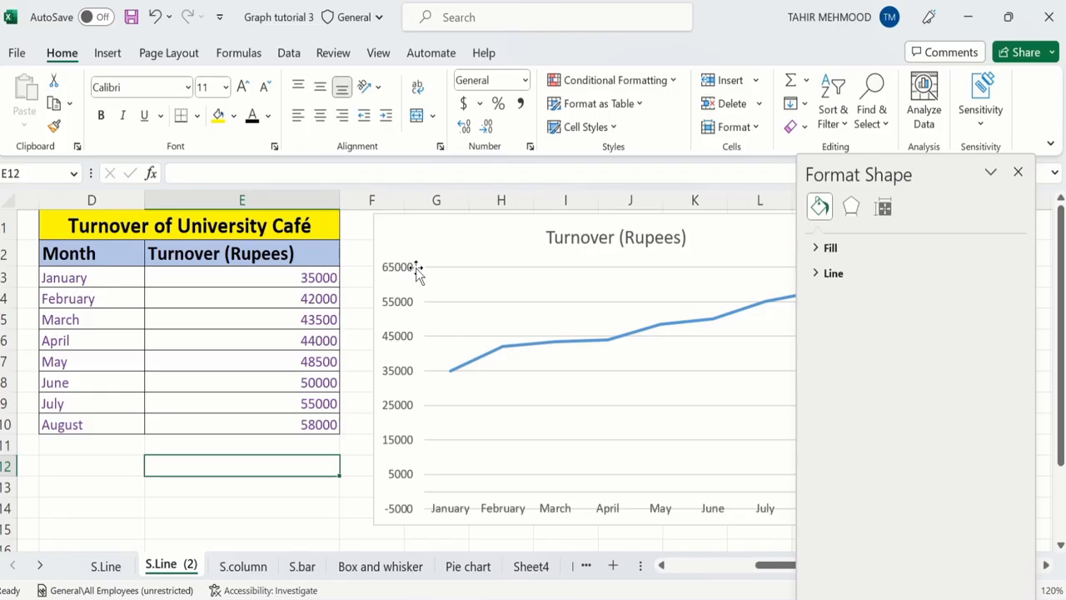
{"action": "left_click", "coordinate": [1019, 171]}
{"action": "left_click", "coordinate": [935, 385]}
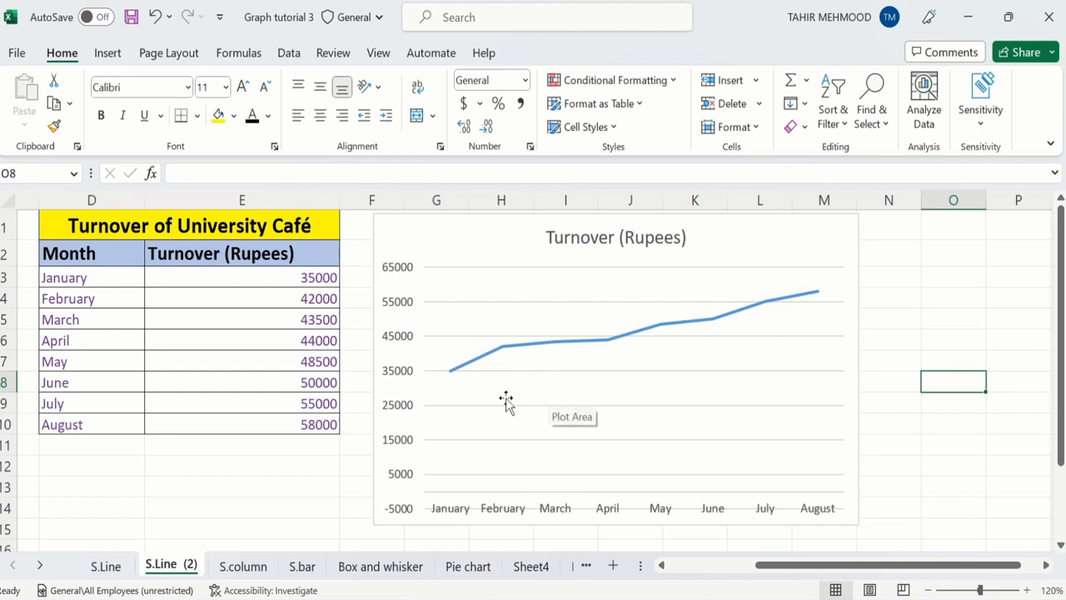
Set the vertical axis Bounds Minimum to 25000, then reselect the chart.
{"action": "left_click", "coordinate": [398, 340]}
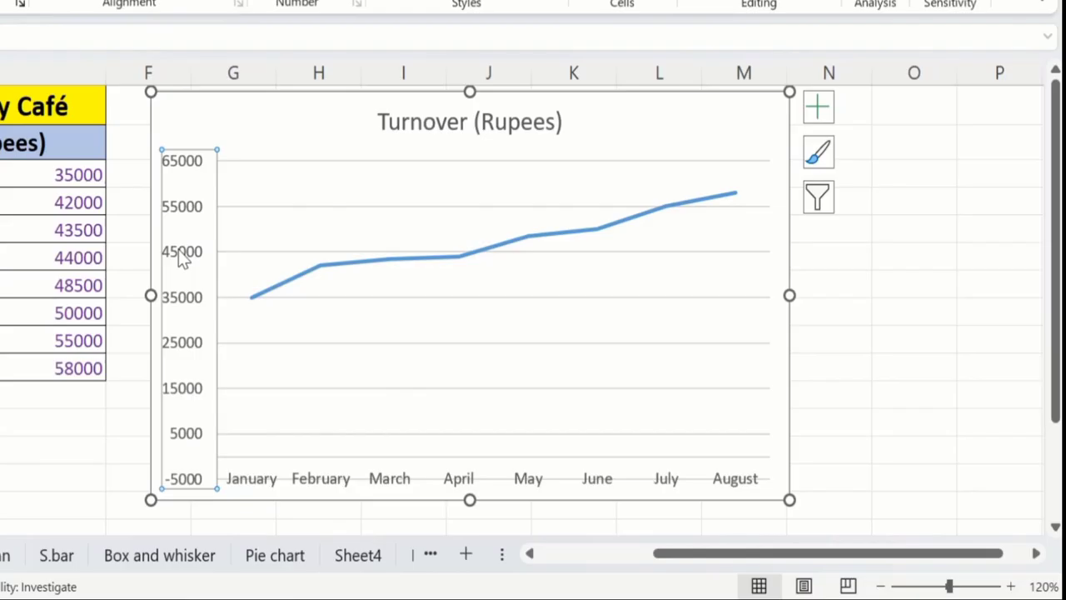
{"action": "right_click", "coordinate": [394, 334]}
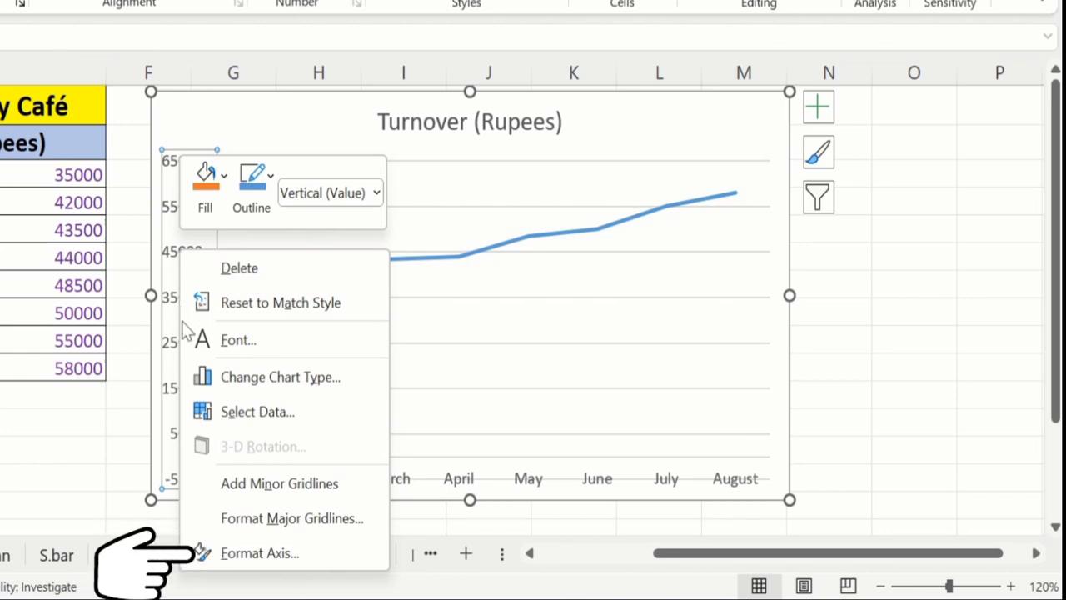
{"action": "left_click", "coordinate": [254, 560]}
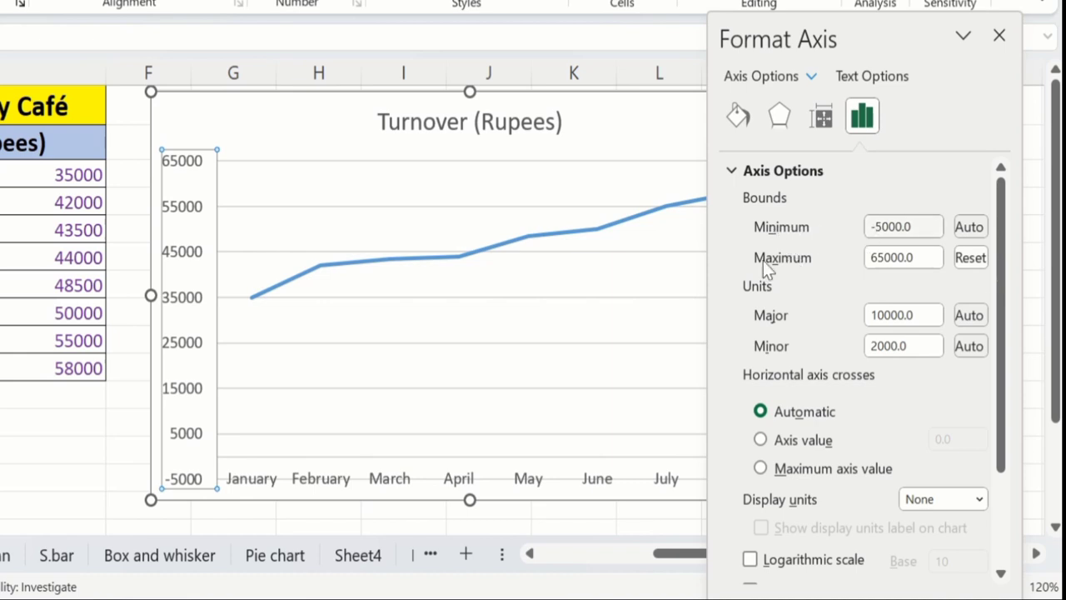
{"action": "left_click", "coordinate": [877, 227]}
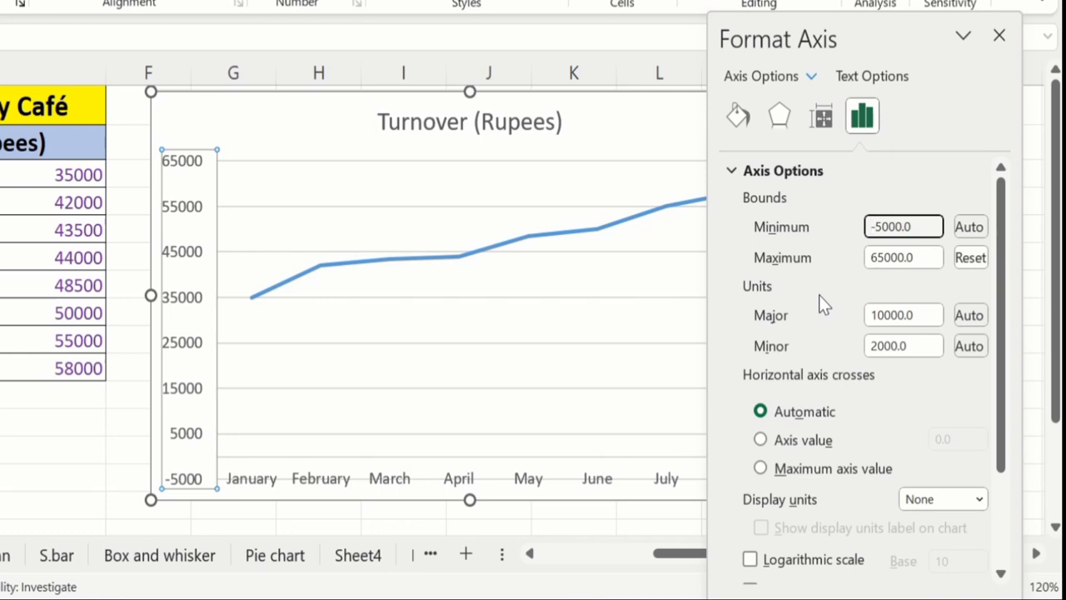
{"action": "key", "text": "Delete"}
{"action": "type", "text": "2"}
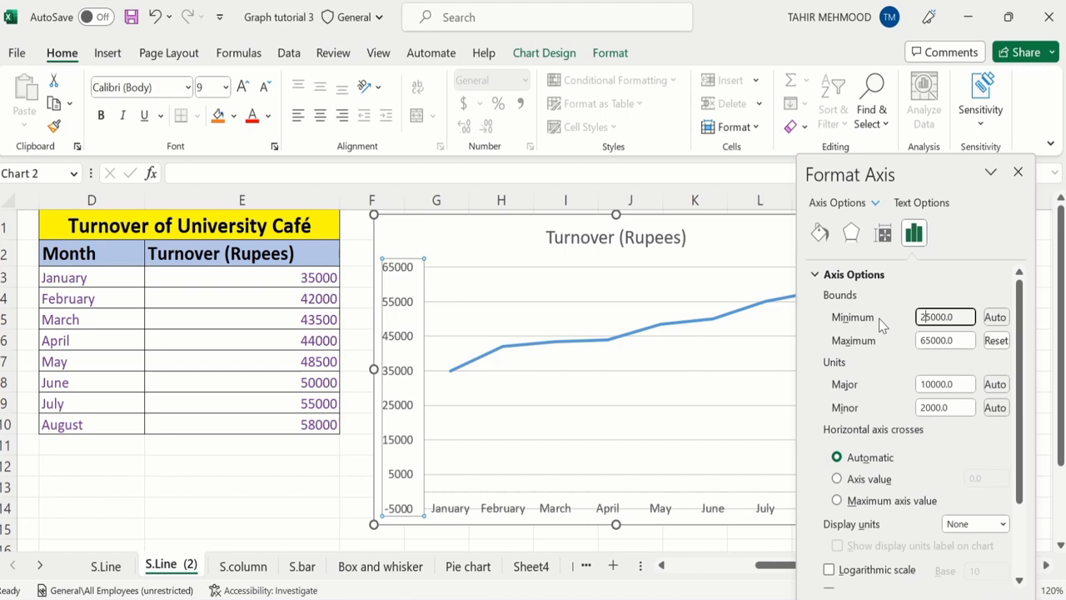
{"action": "left_click", "coordinate": [302, 468]}
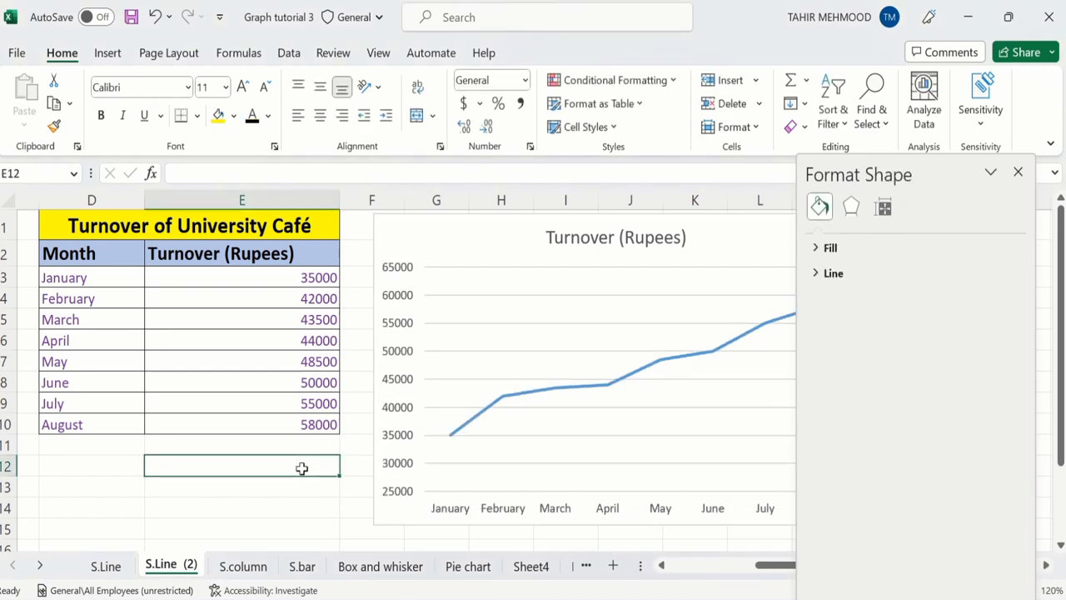
{"action": "left_click", "coordinate": [442, 286]}
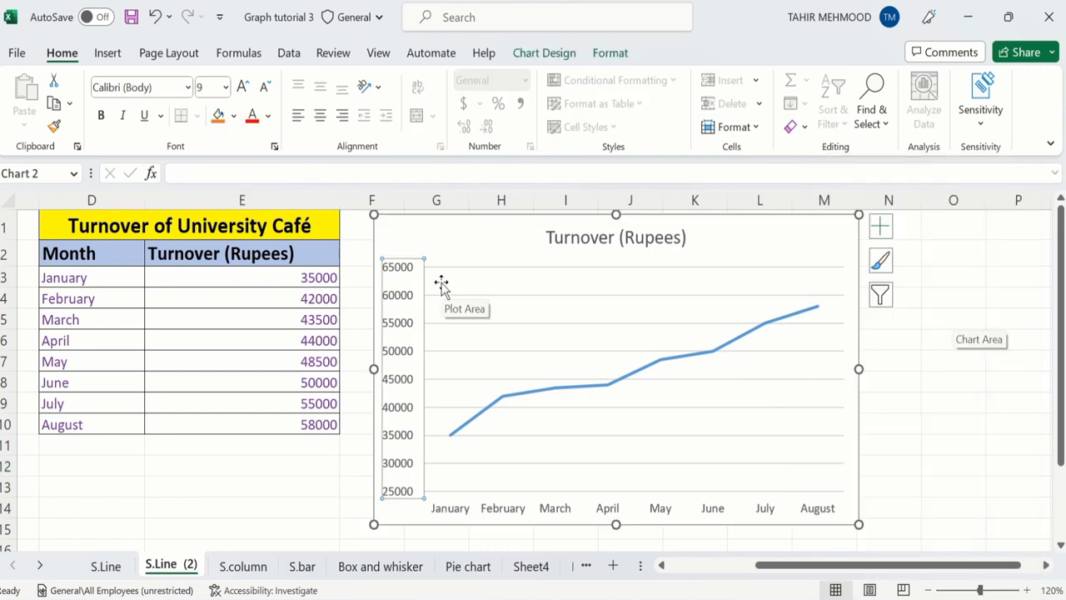
Set the vertical axis Major unit to 10000 in Format Axis.
{"action": "right_click", "coordinate": [402, 301]}
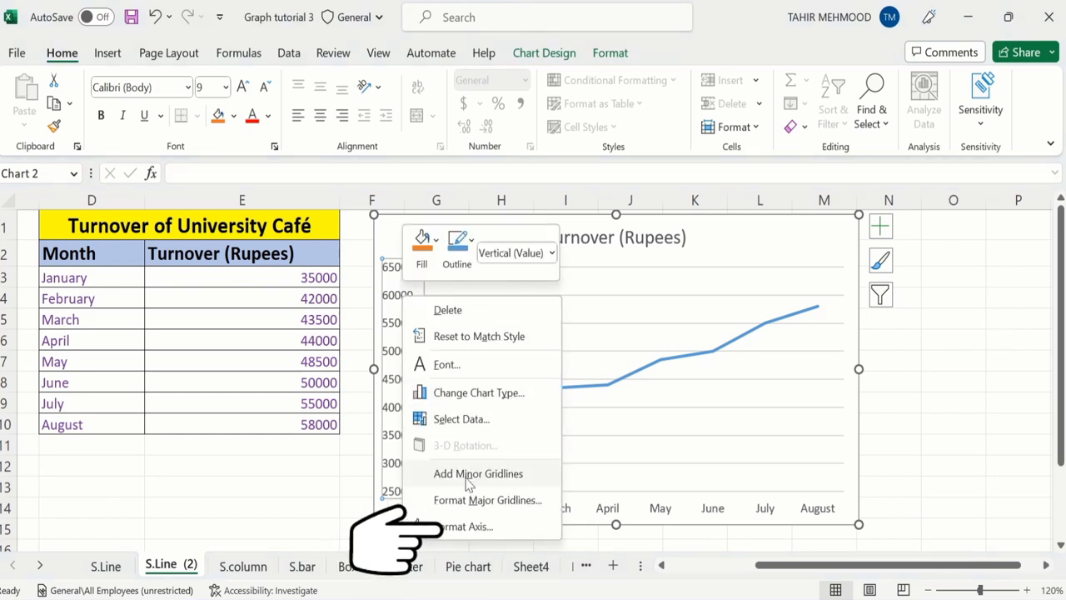
{"action": "left_click", "coordinate": [464, 526]}
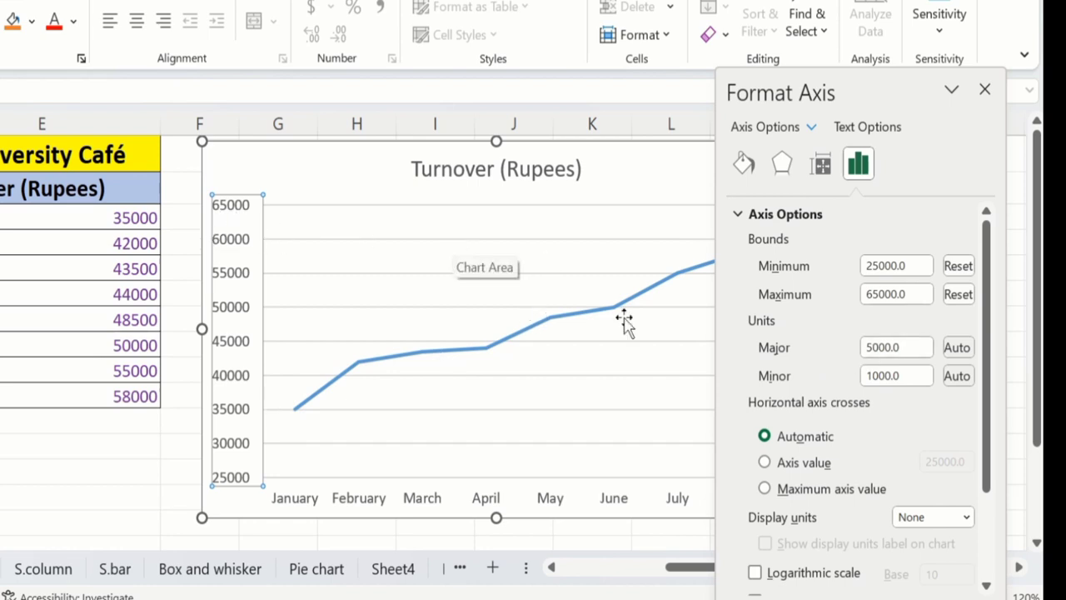
{"action": "left_click", "coordinate": [870, 349]}
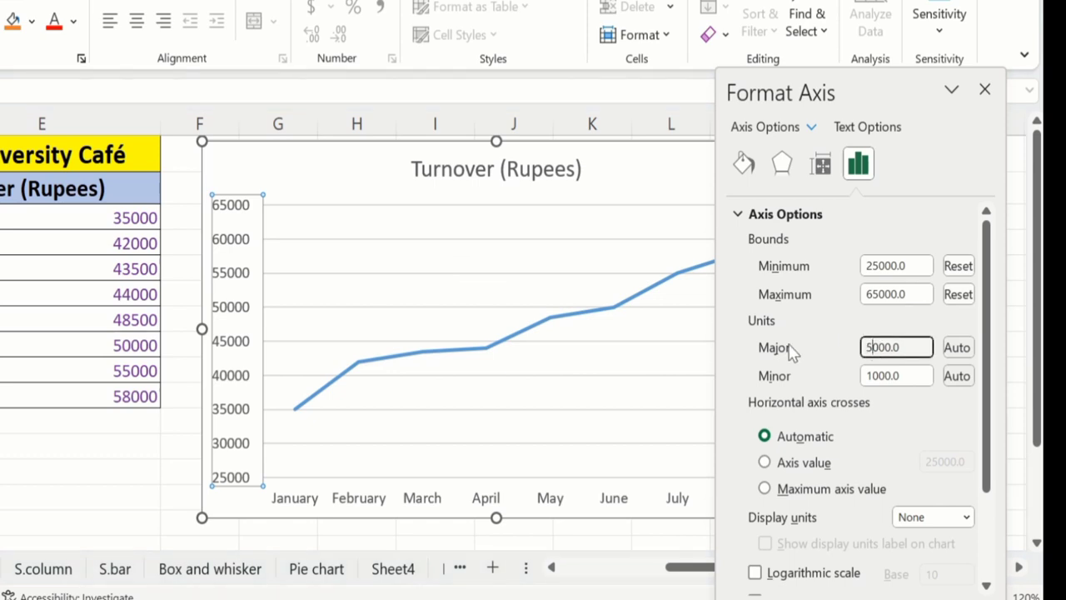
{"action": "type", "text": "10"}
{"action": "left_click", "coordinate": [97, 450]}
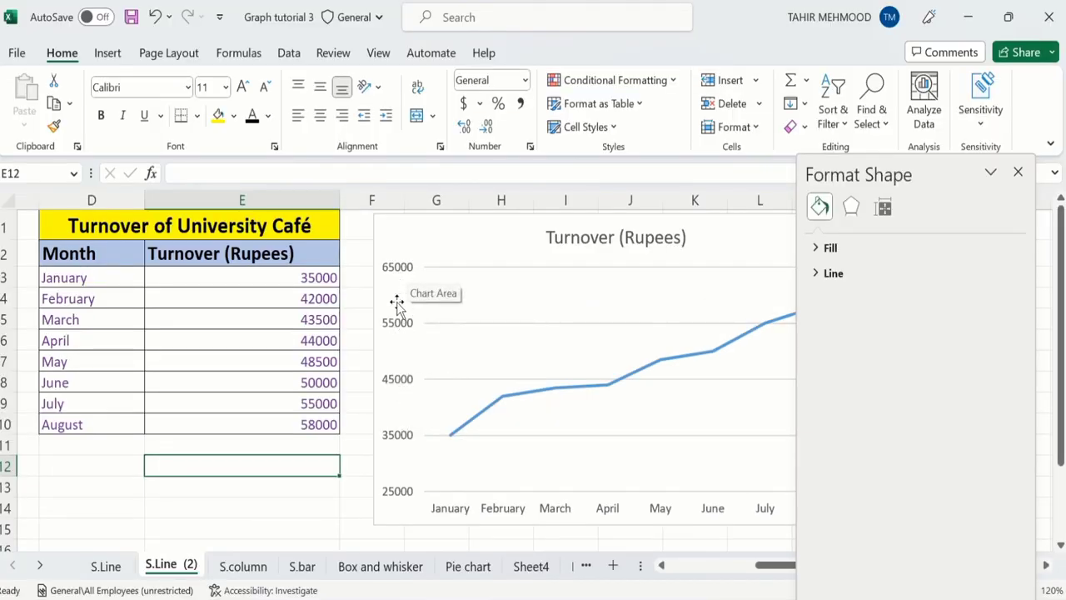
Set both Major and Minor tick mark types on the vertical axis to Outside.
{"action": "left_click", "coordinate": [398, 273]}
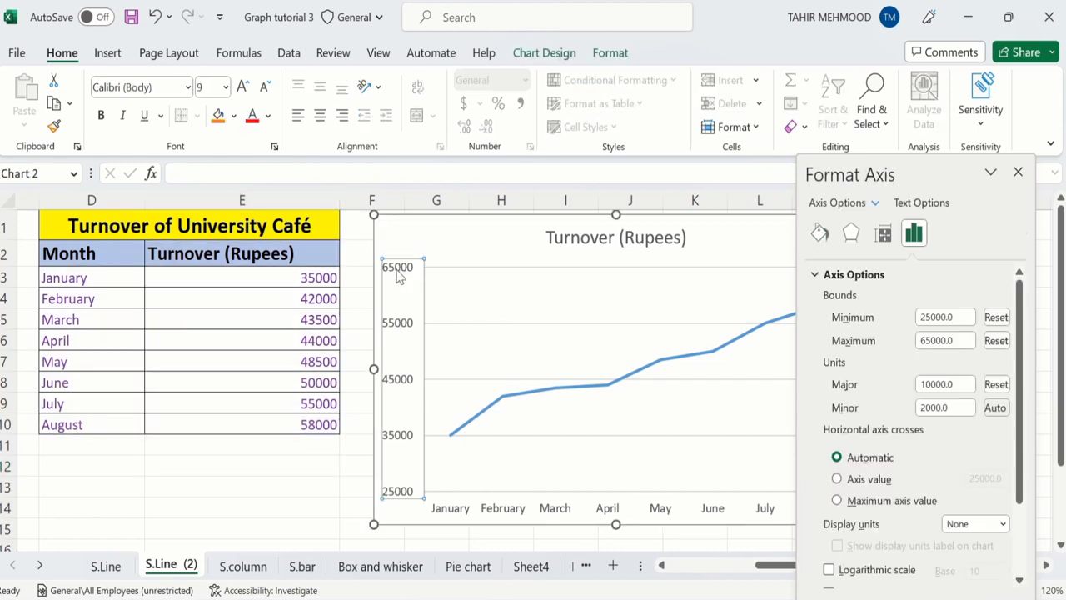
{"action": "right_click", "coordinate": [398, 276]}
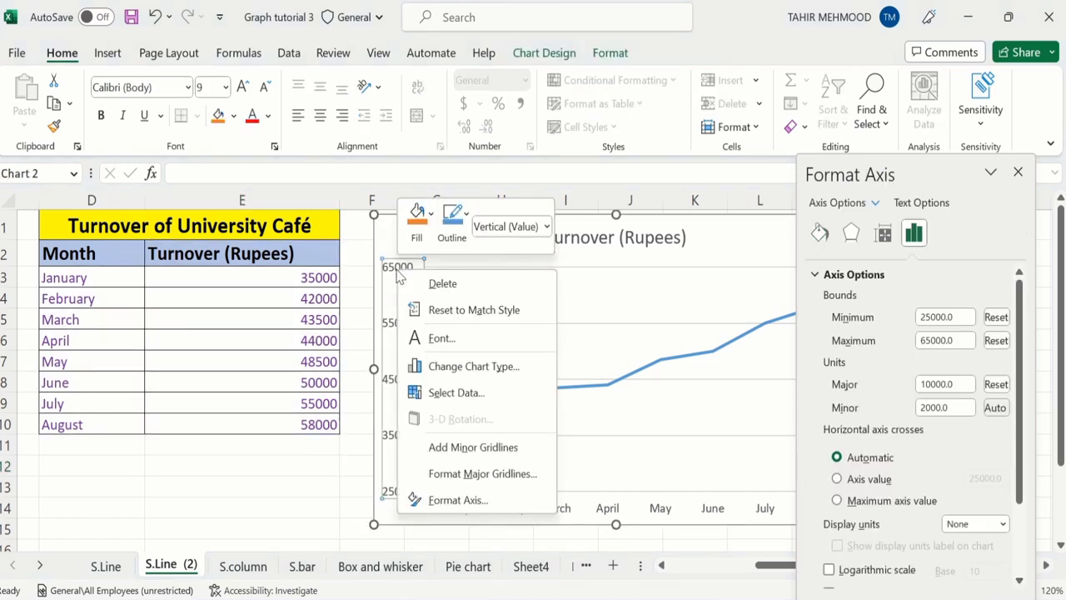
{"action": "left_click", "coordinate": [454, 500]}
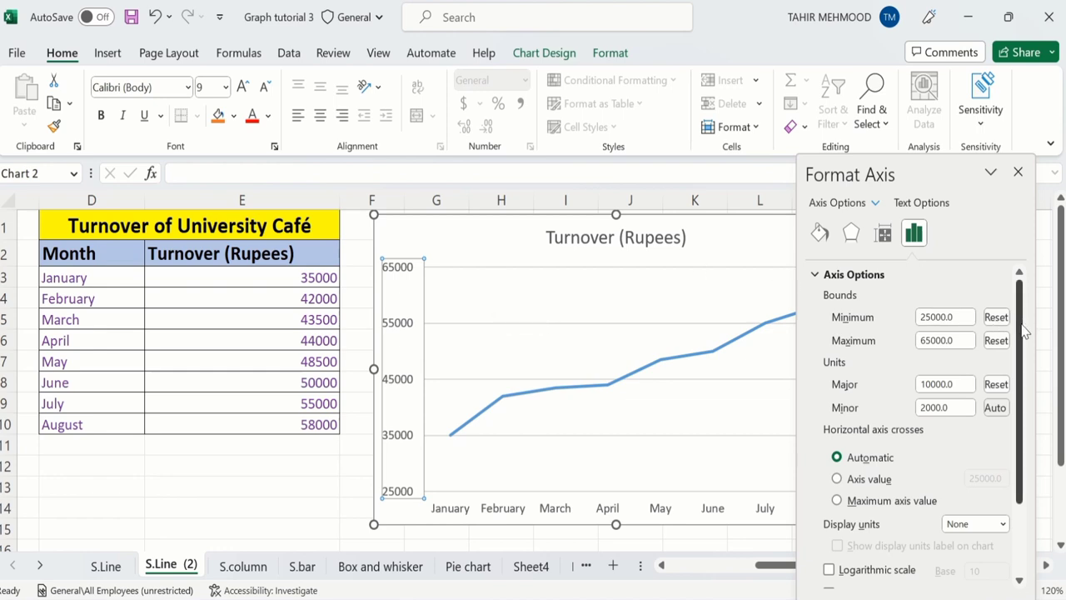
{"action": "scroll", "coordinate": [895, 520], "scroll_direction": "down", "scroll_amount": 3}
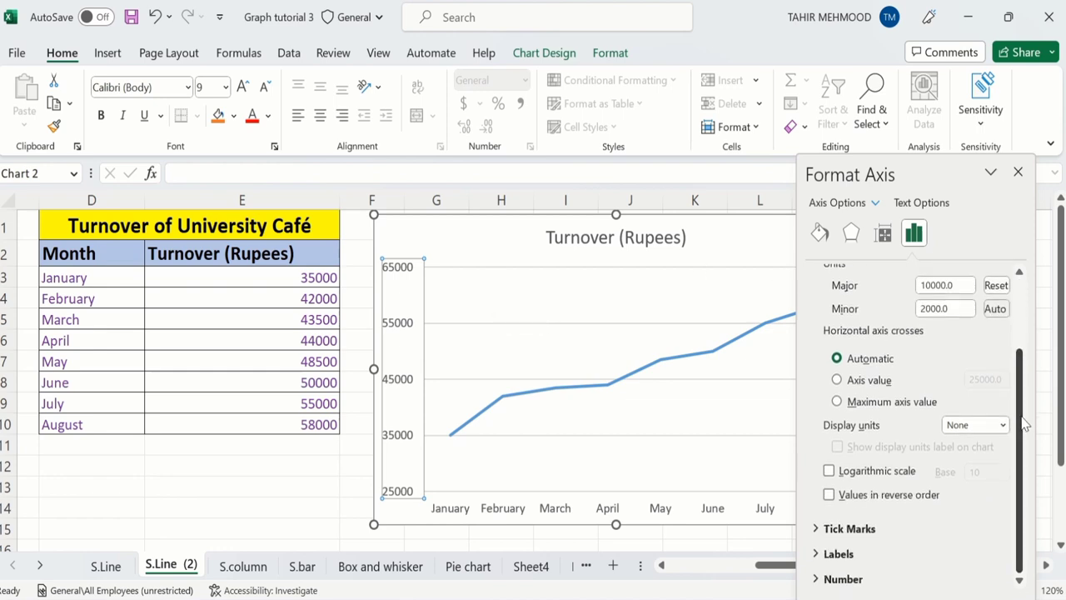
{"action": "left_click", "coordinate": [894, 525]}
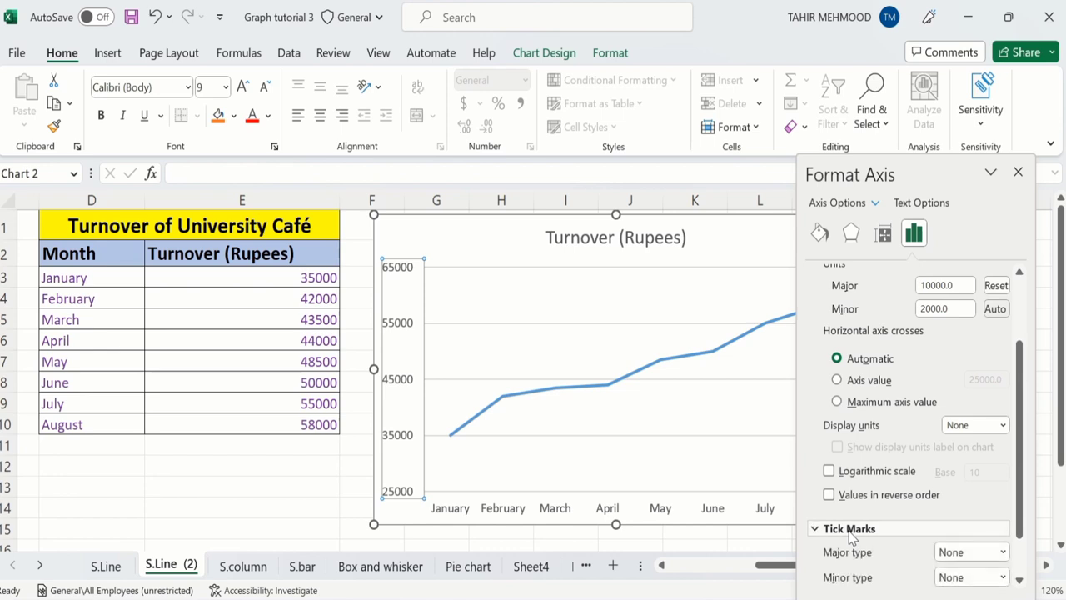
{"action": "left_click_drag", "start_coordinate": [1025, 477], "coordinate": [1024, 513]}
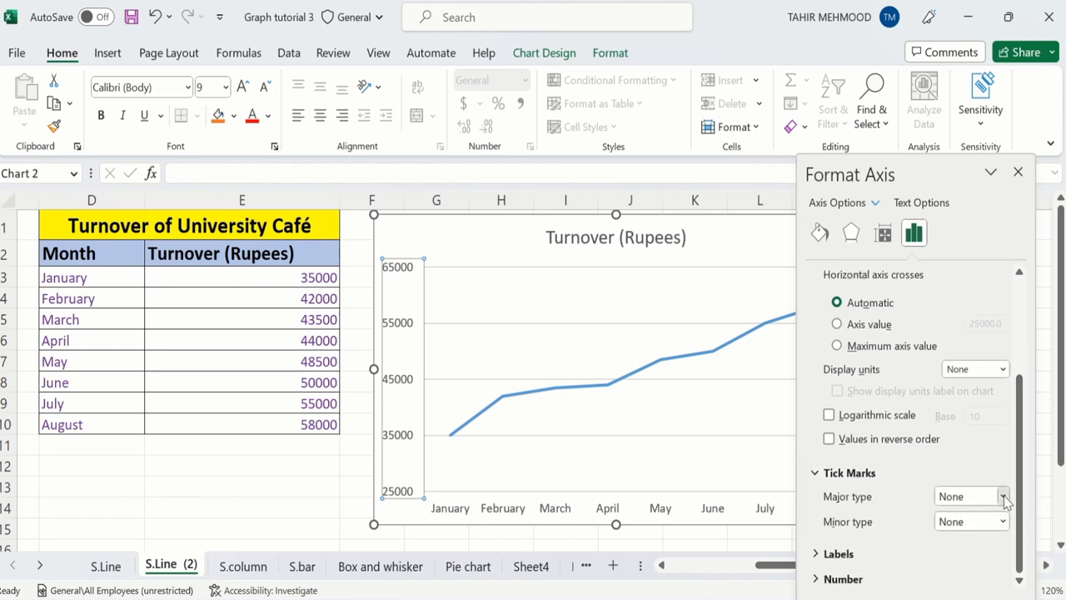
{"action": "left_click", "coordinate": [1004, 497]}
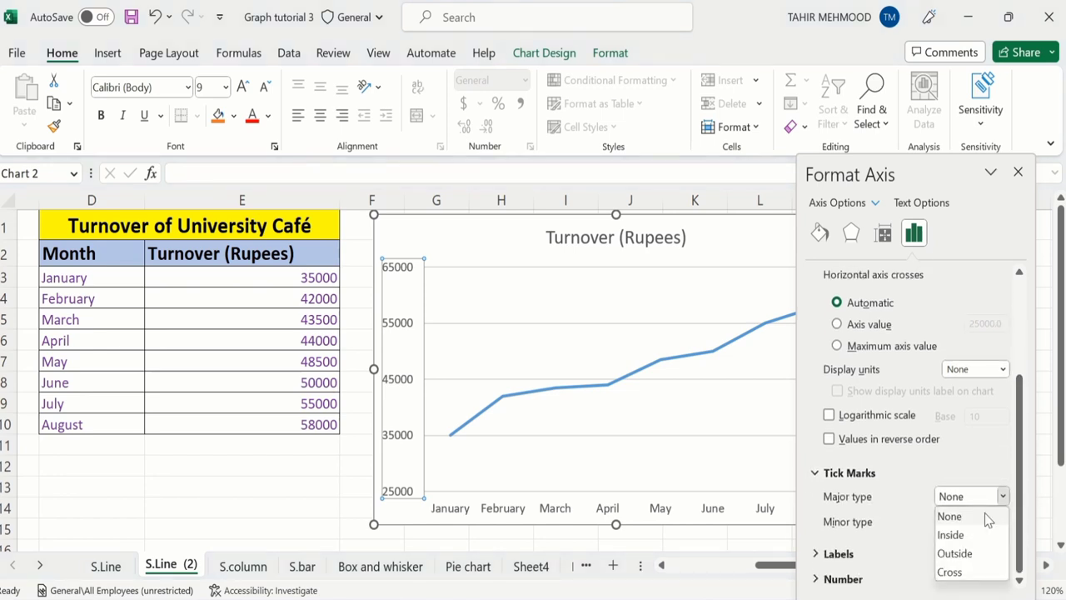
{"action": "left_click", "coordinate": [968, 553]}
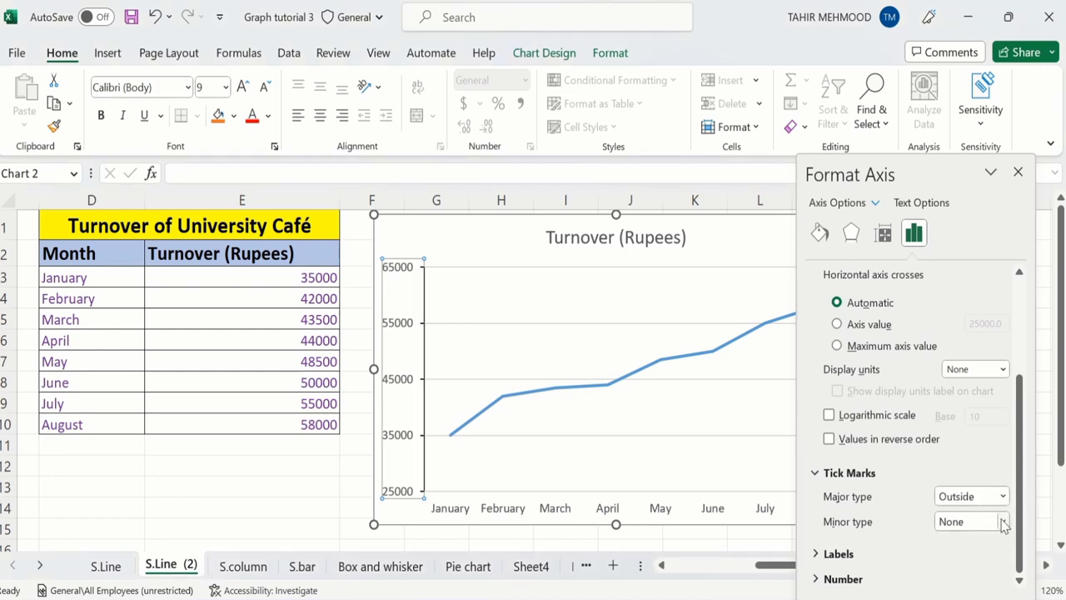
{"action": "left_click", "coordinate": [1004, 523]}
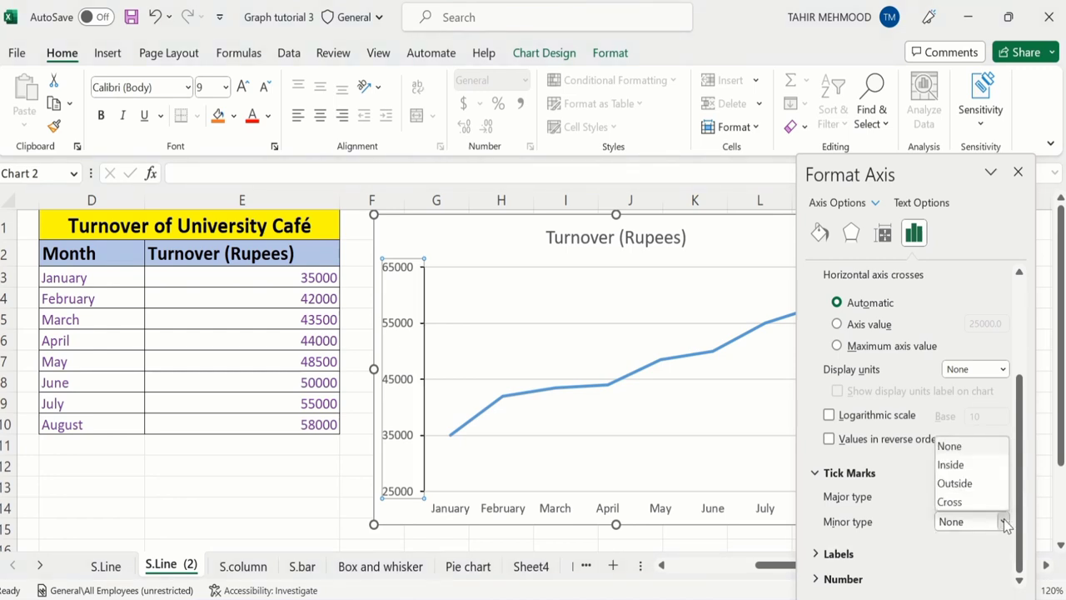
{"action": "left_click", "coordinate": [964, 485]}
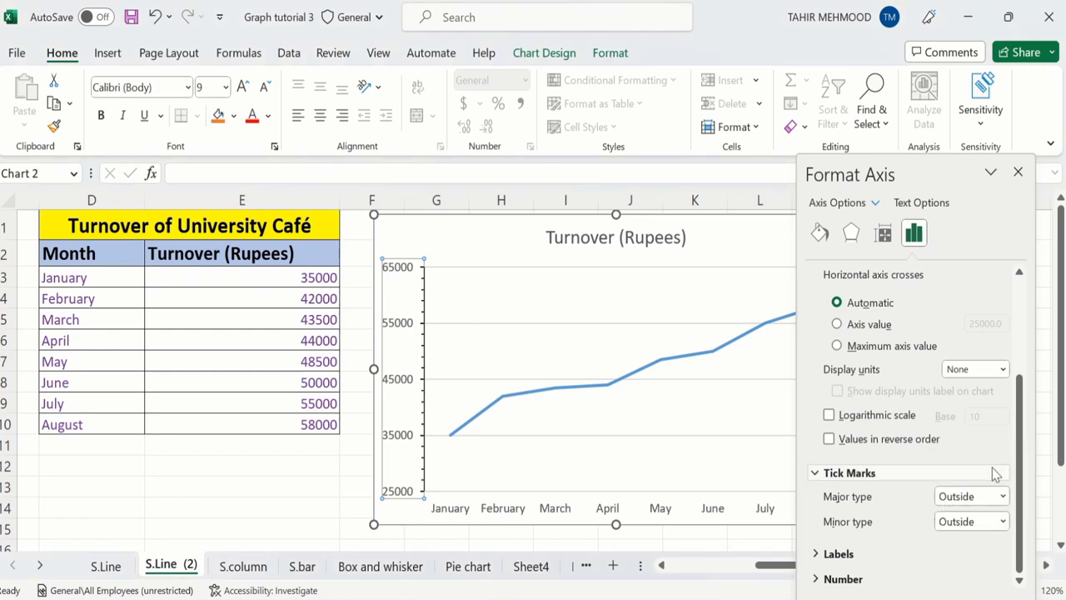
{"action": "left_click_drag", "start_coordinate": [1024, 472], "coordinate": [1037, 355]}
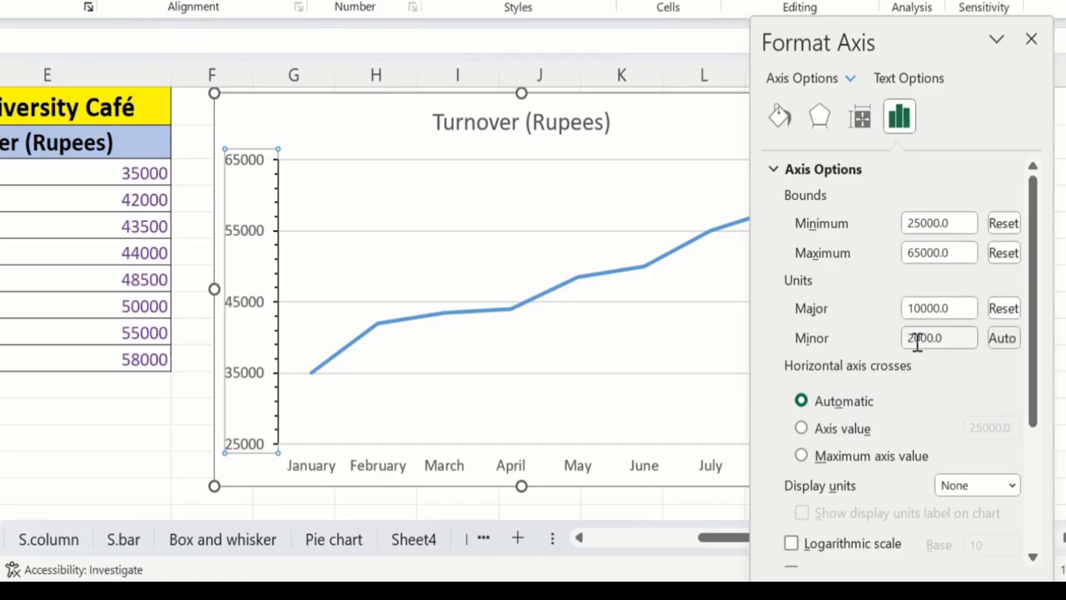
Change the vertical axis Minor unit from 2000 to 5000.
{"action": "left_click", "coordinate": [917, 341]}
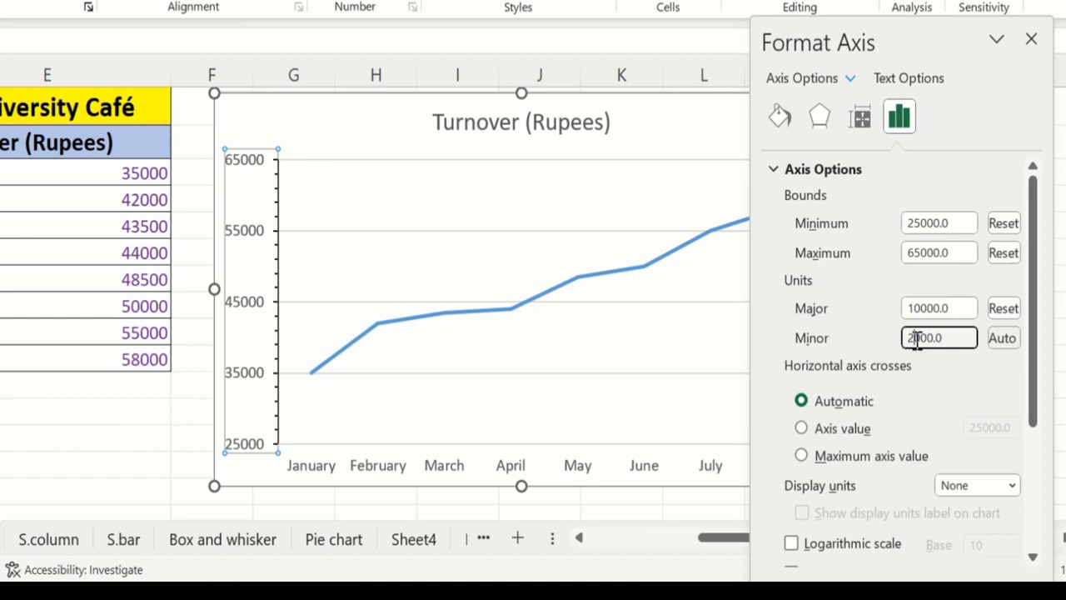
{"action": "key", "text": "BackSpace"}
{"action": "type", "text": "5"}
{"action": "left_click", "coordinate": [120, 418]}
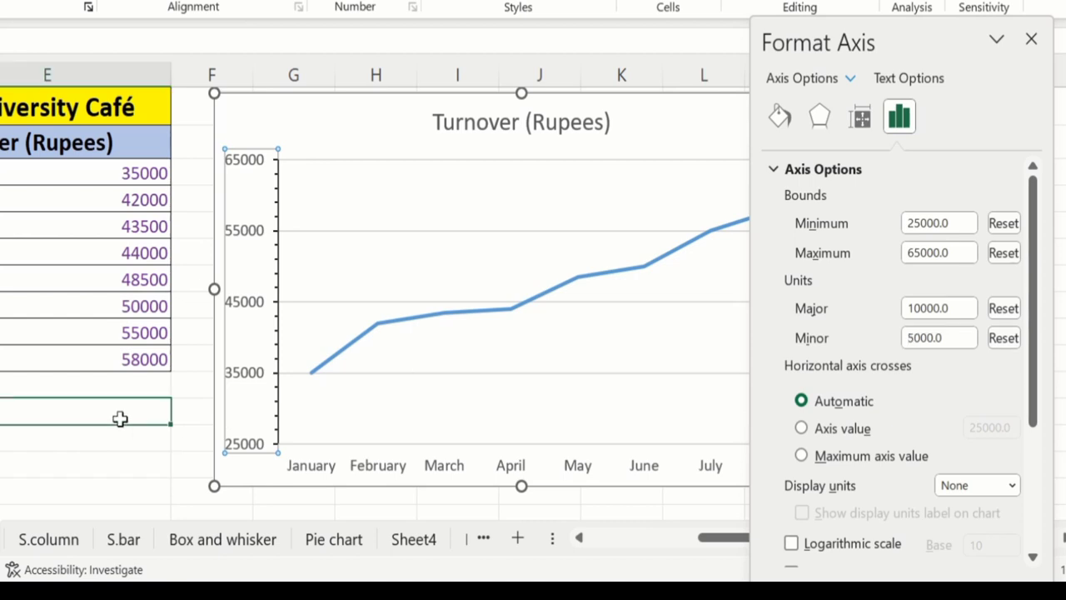